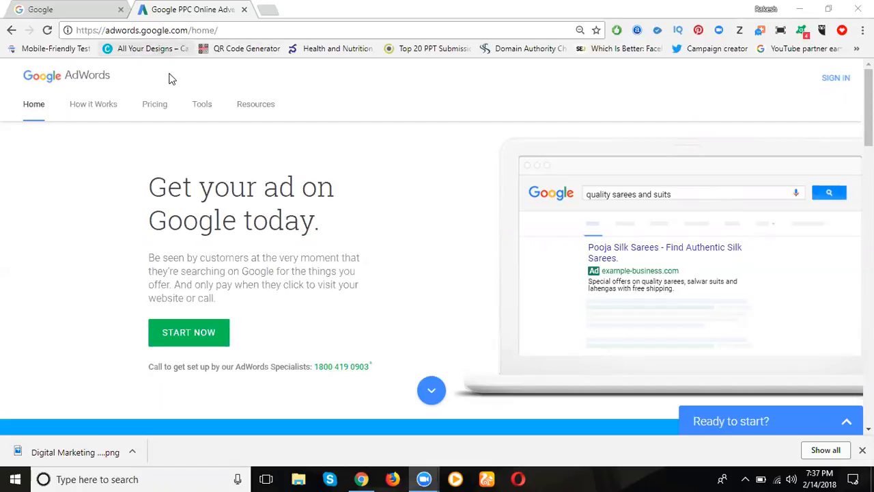
- Sign in to AdWords by entering the account password
left_click(836, 78)
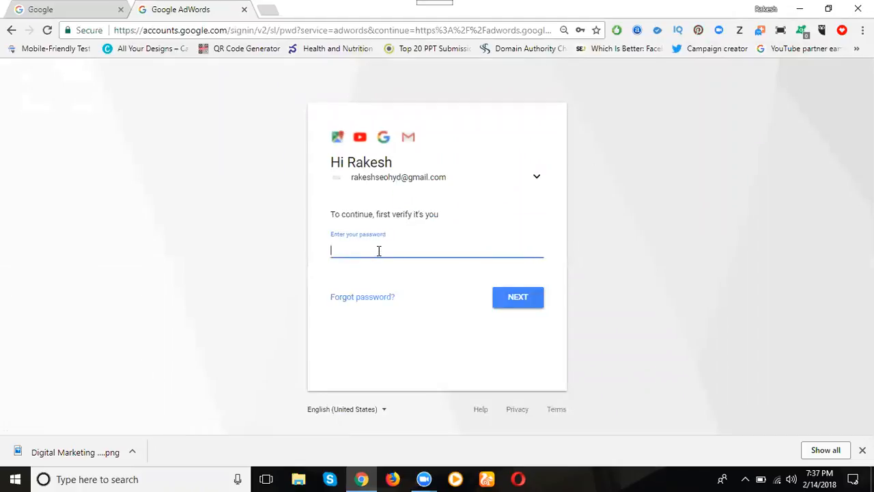
type("••••")
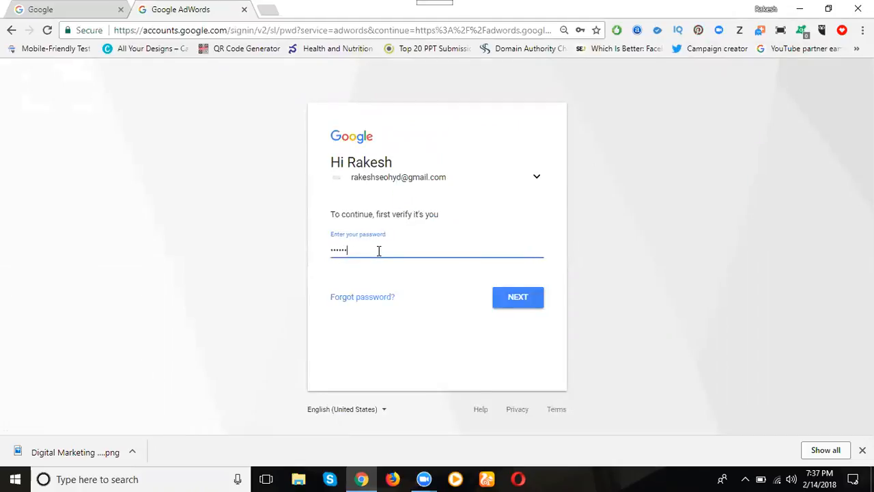
type("•••••")
key("Return")
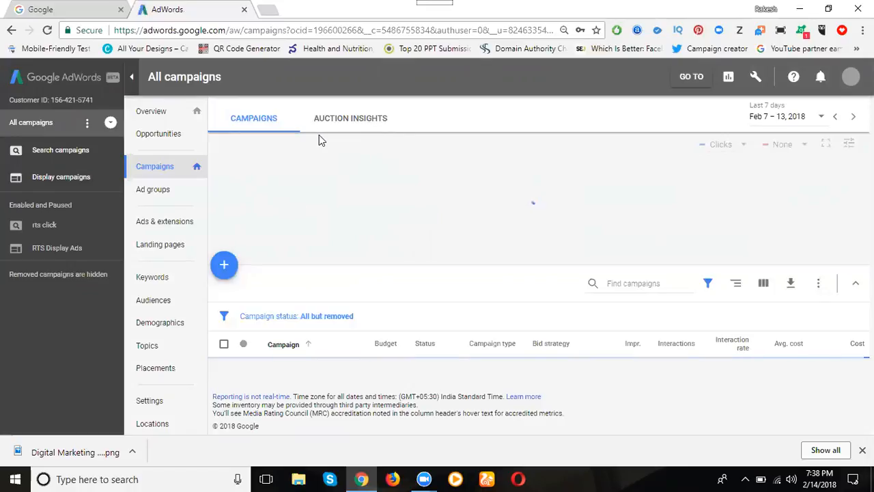
- Open Keyword Planner and expand the search for new keywords using a phrase, website or category
left_click(755, 78)
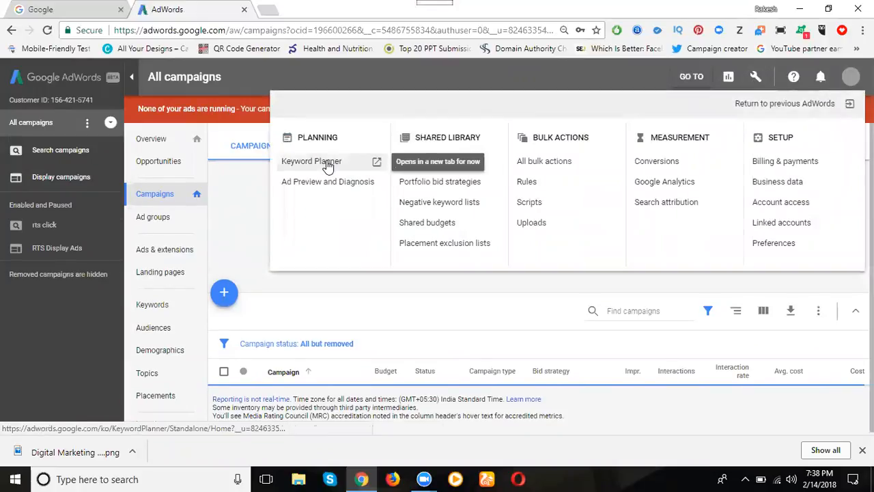
left_click(328, 164)
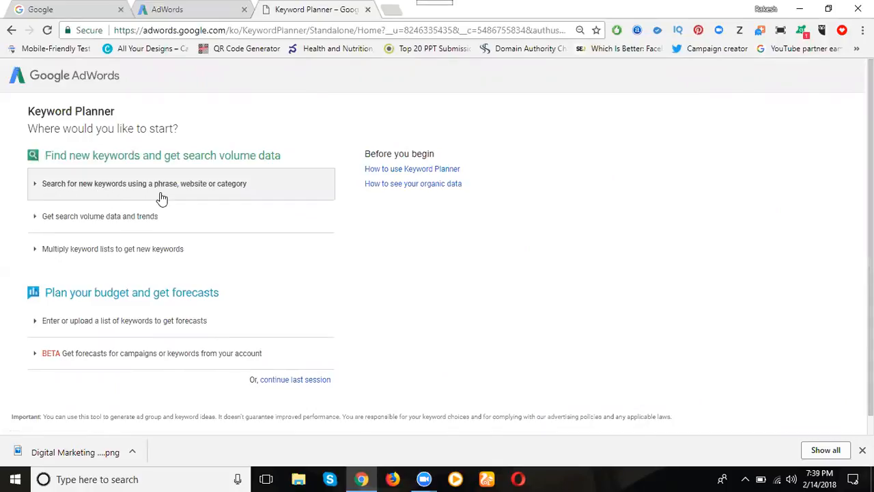
left_click(248, 198)
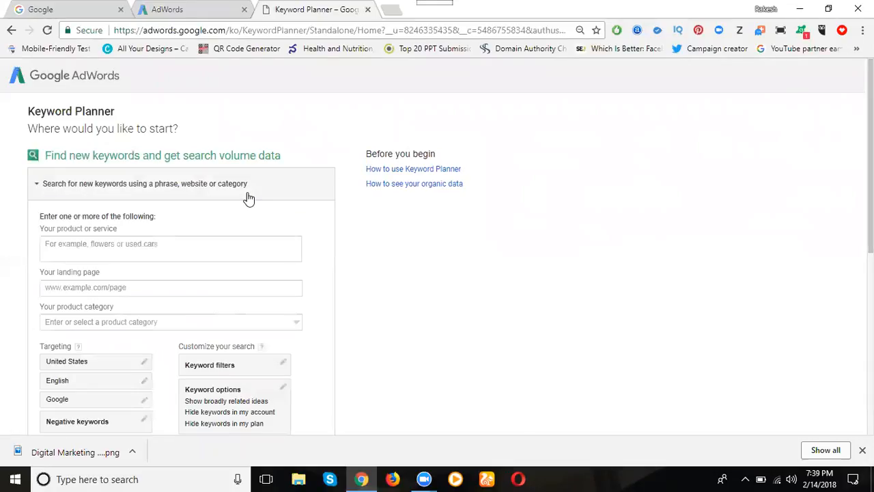
- Enter "digital marketing course" as the product or service for the keyword search
left_click(77, 251)
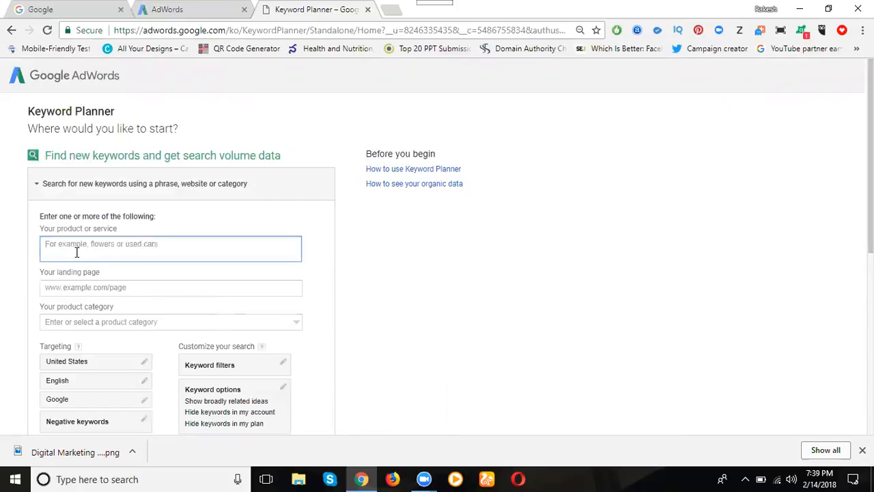
type("digital marketing course")
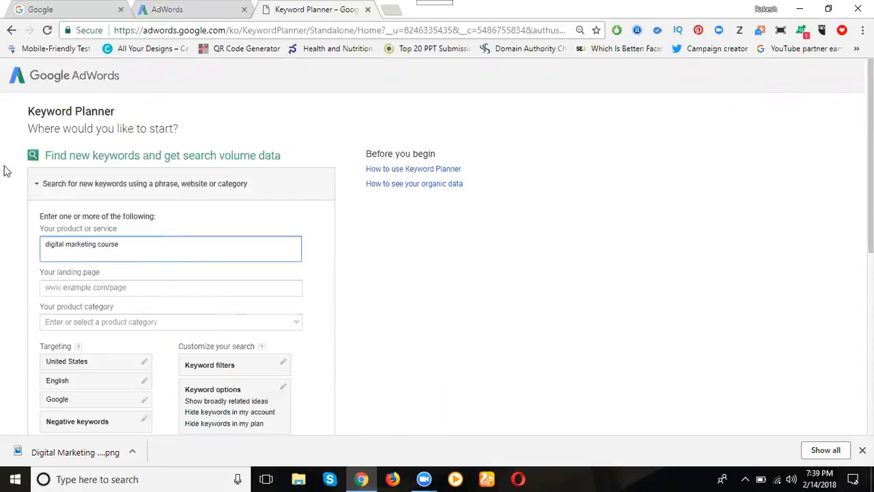
- Set the product category to Education & Training
scroll(7, 170, "down", 1)
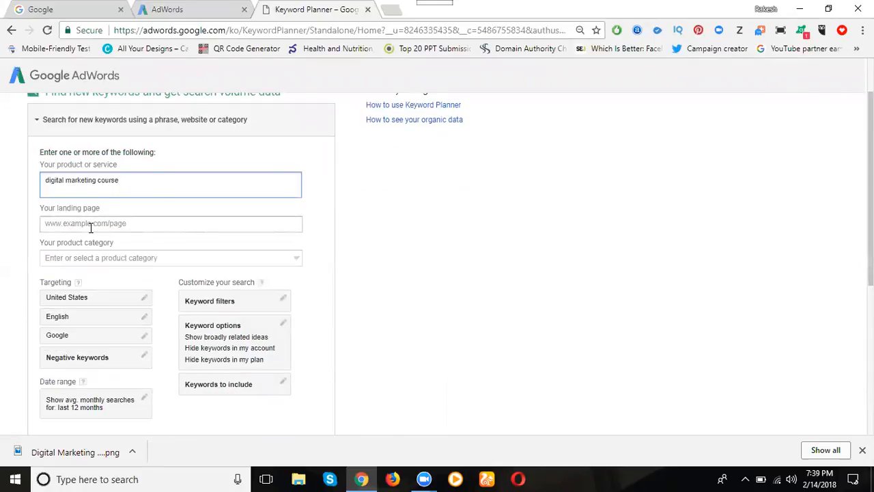
left_click(94, 257)
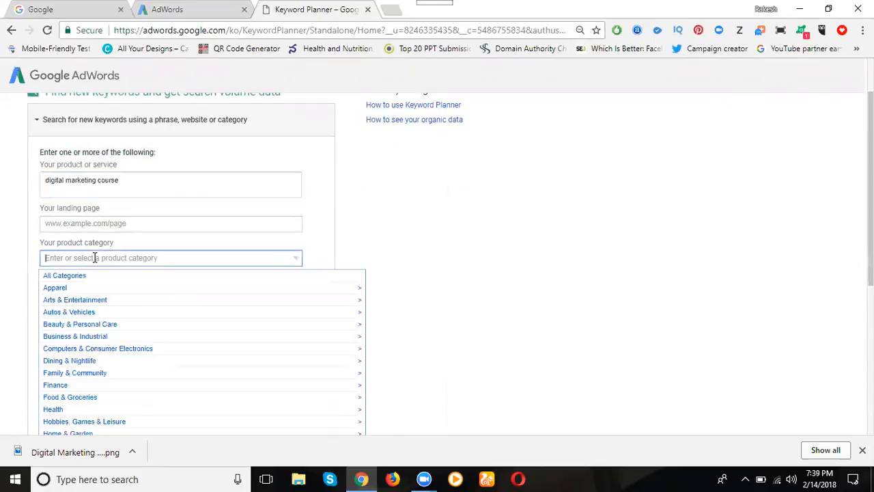
type("educ")
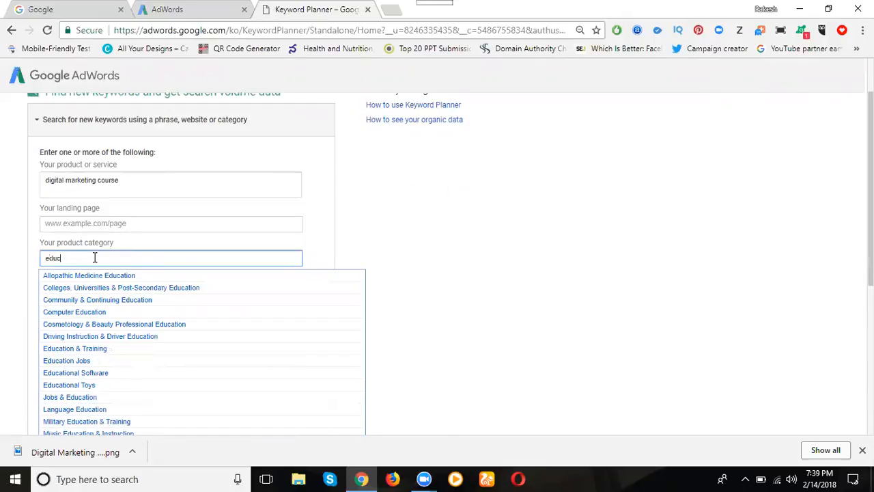
left_click(87, 350)
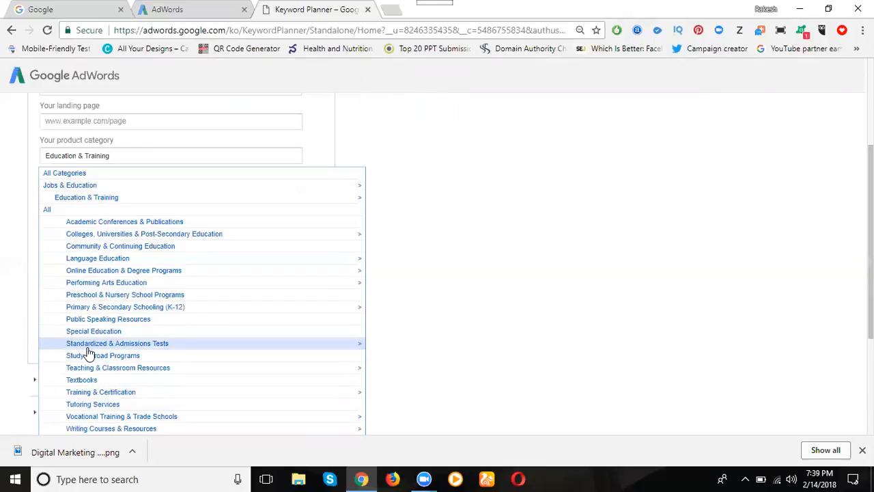
left_click(2, 273)
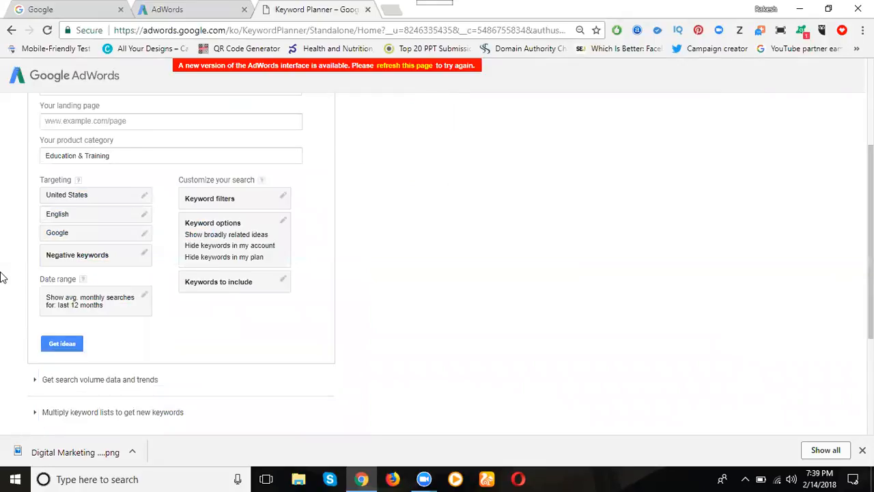
- Set the location targeting to all locations and save Google as the targeted search network
left_click(85, 200)
left_click(288, 214)
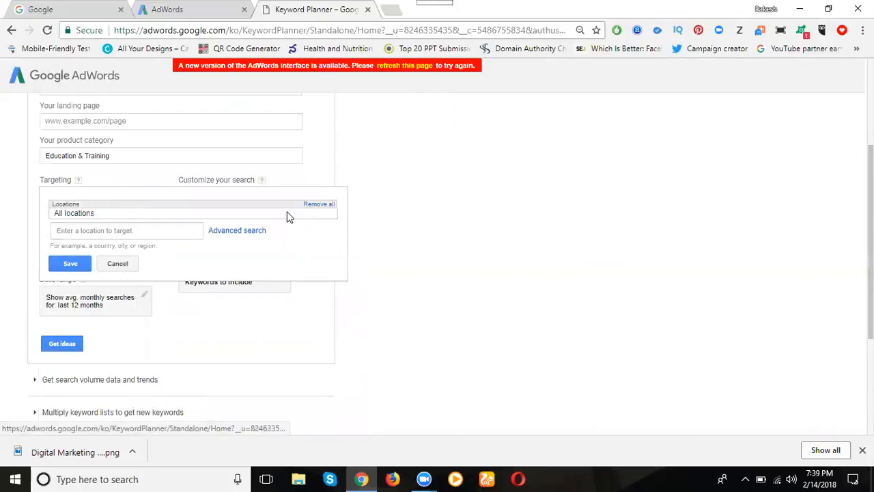
left_click(68, 263)
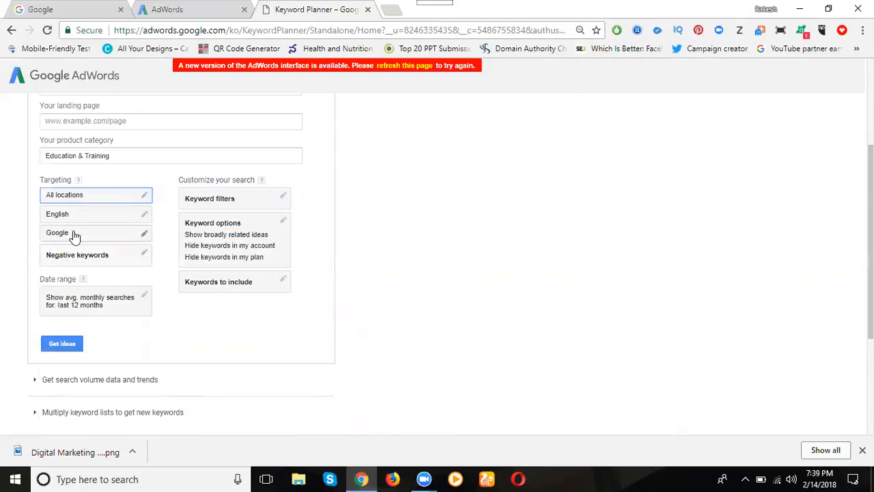
left_click(71, 234)
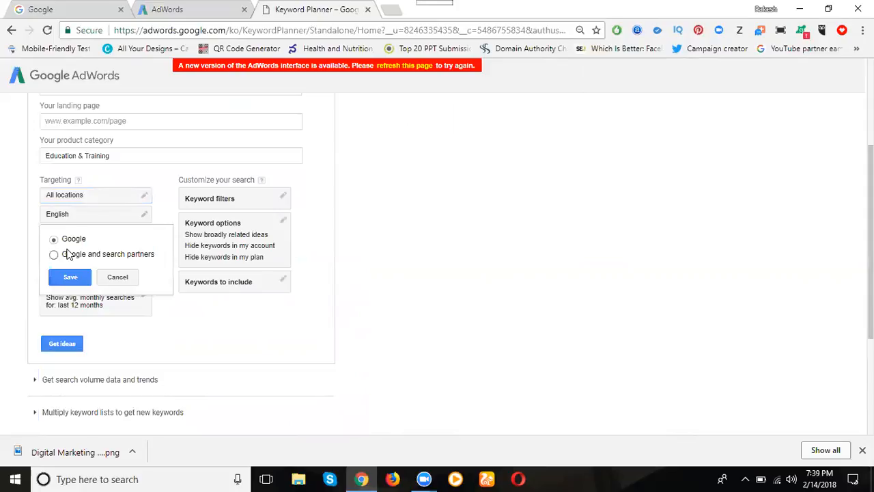
left_click(70, 277)
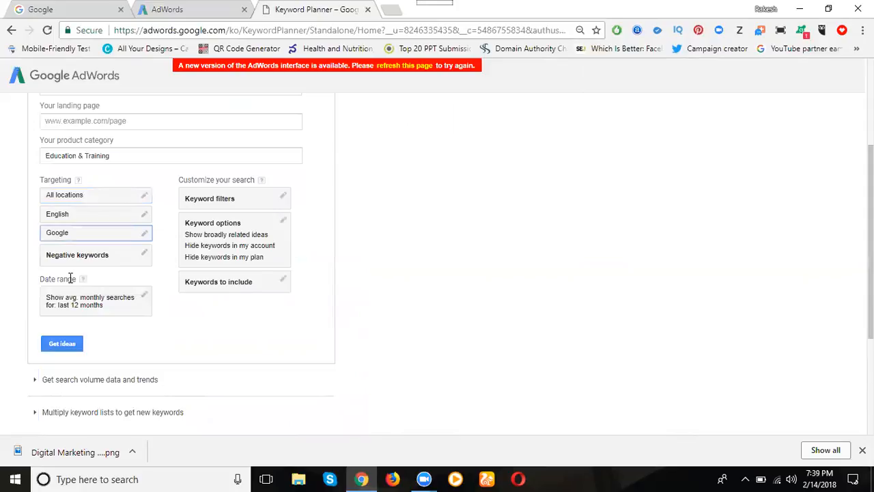
- Set the average monthly searches date range to Jan 2016 – Jan 2018 and save it
left_click(82, 310)
left_click(68, 314)
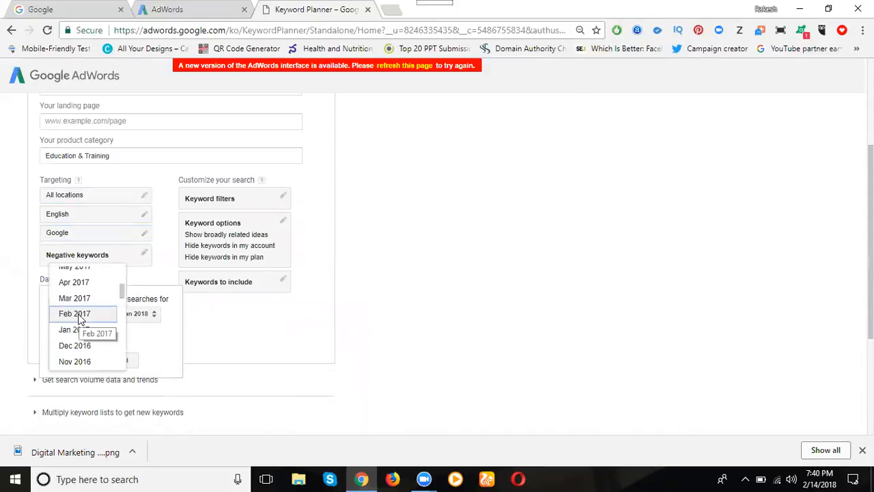
scroll(79, 318, "up", 1)
scroll(79, 324, "down", 5)
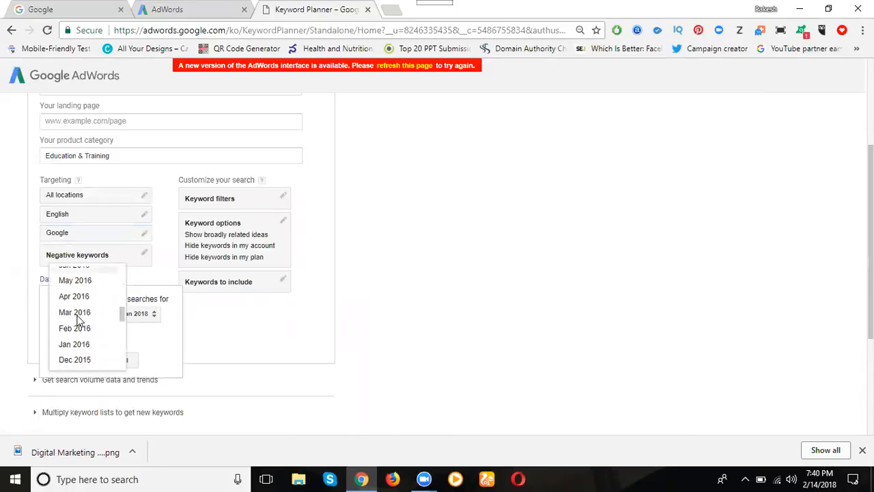
left_click(75, 328)
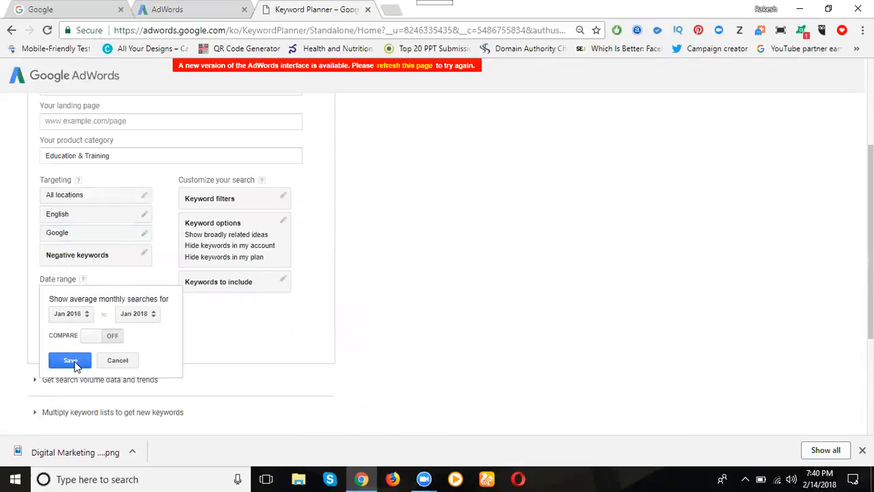
left_click(73, 362)
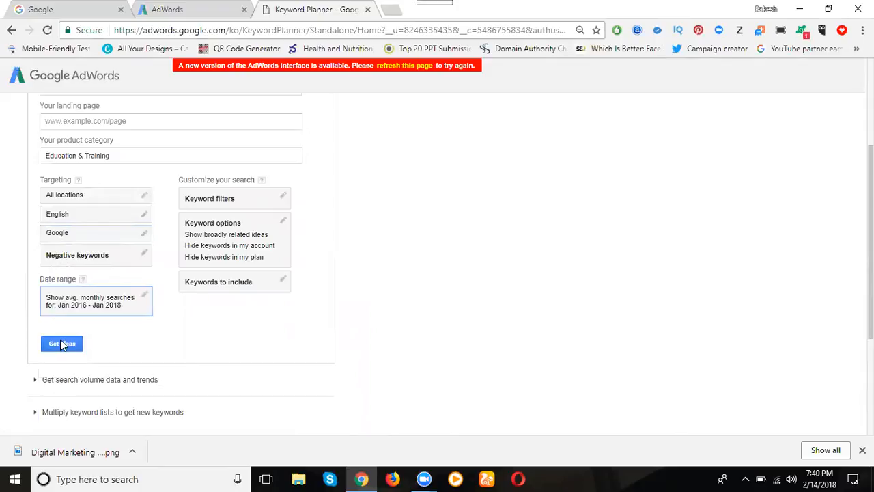
- Get keyword ideas for digital marketing course and review their search volumes, competition and suggested bids
left_click(61, 342)
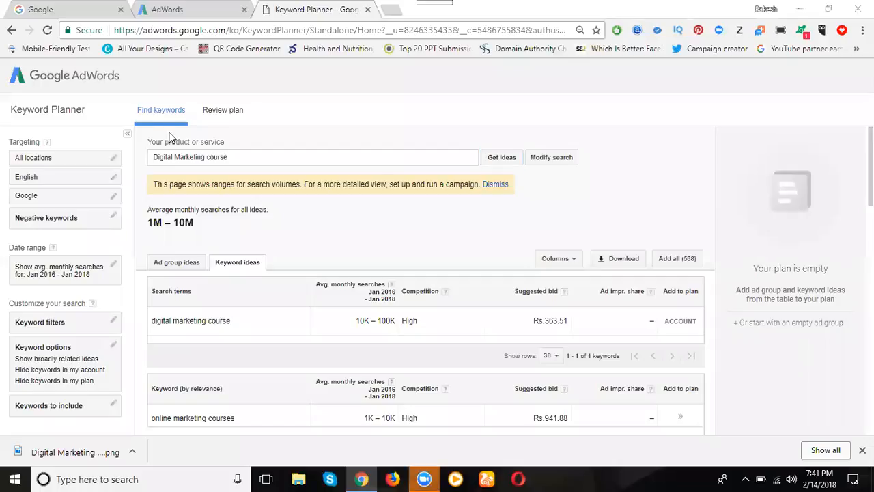
left_click(173, 156)
scroll(307, 341, "down", 2)
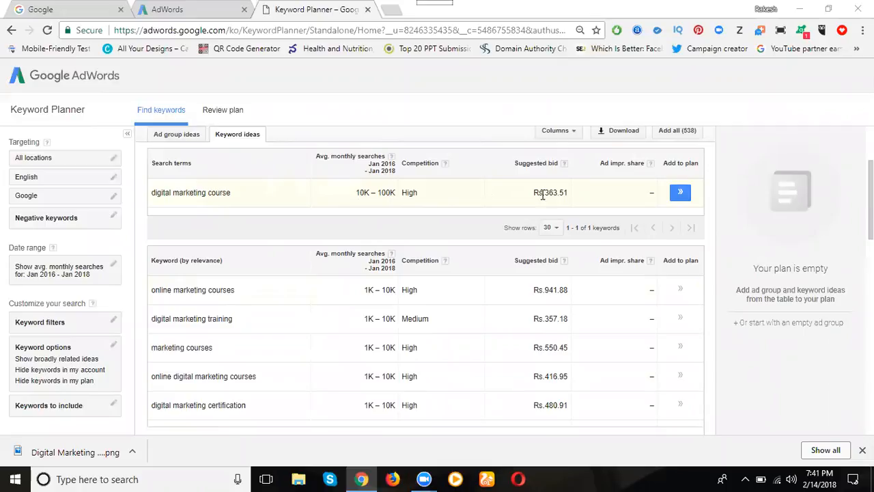
scroll(499, 160, "down", 2)
scroll(313, 178, "up", 2)
scroll(300, 178, "up", 2)
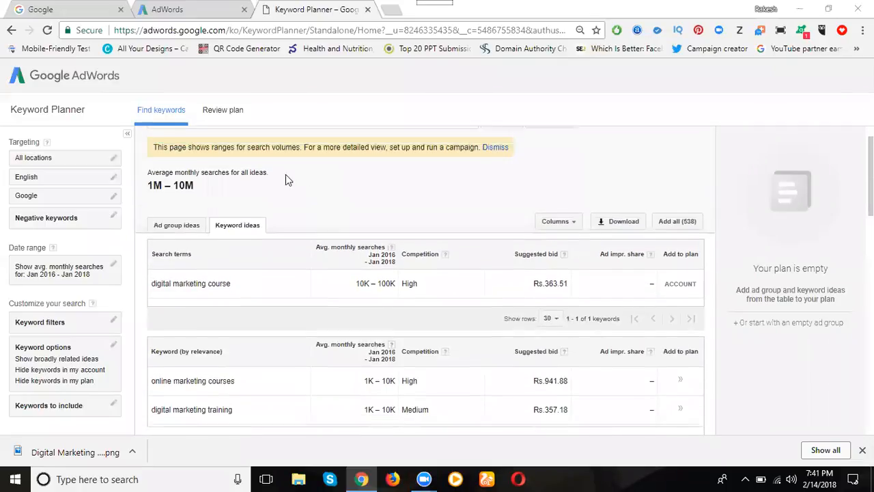
- Change the product or service to "Digital Marketing training" and request its keyword ideas
double_click(218, 157)
type("training")
key("Return")
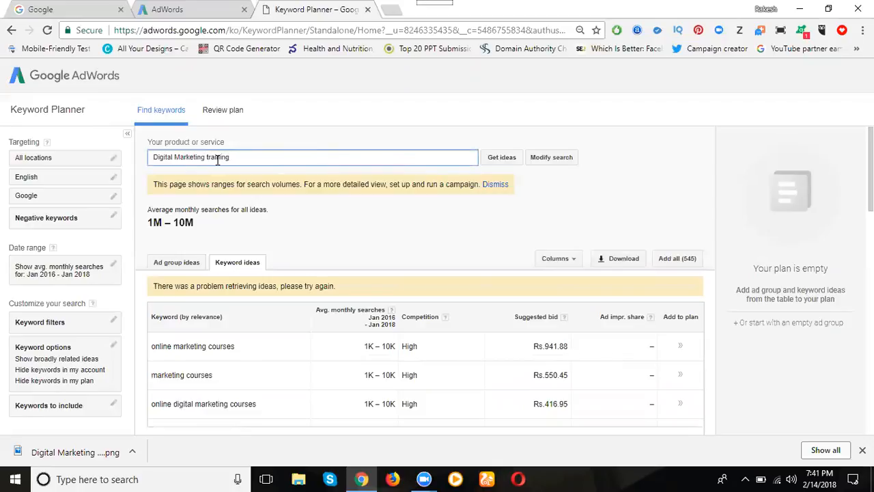
left_click(500, 160)
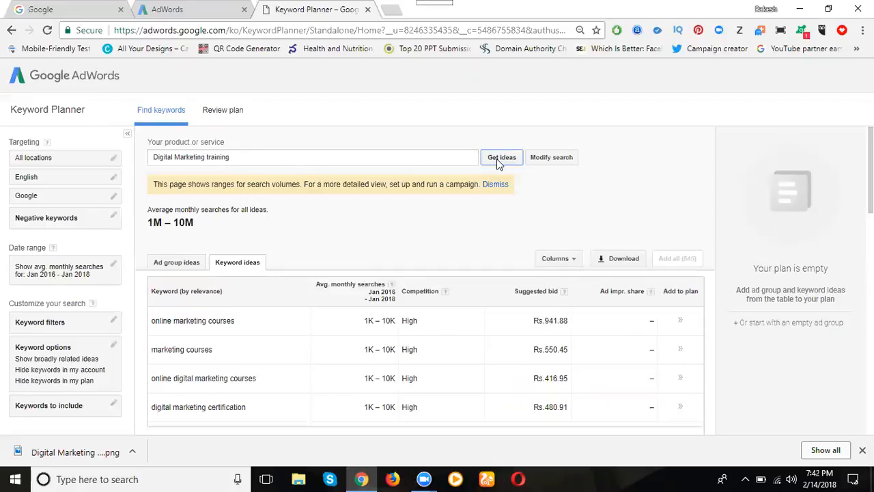
left_click(499, 159)
- Dismiss the search volume ranges notice, rerun the "Digital Marketing training" ideas request and review the keyword figures
scroll(309, 304, "down", 1)
scroll(297, 300, "up", 1)
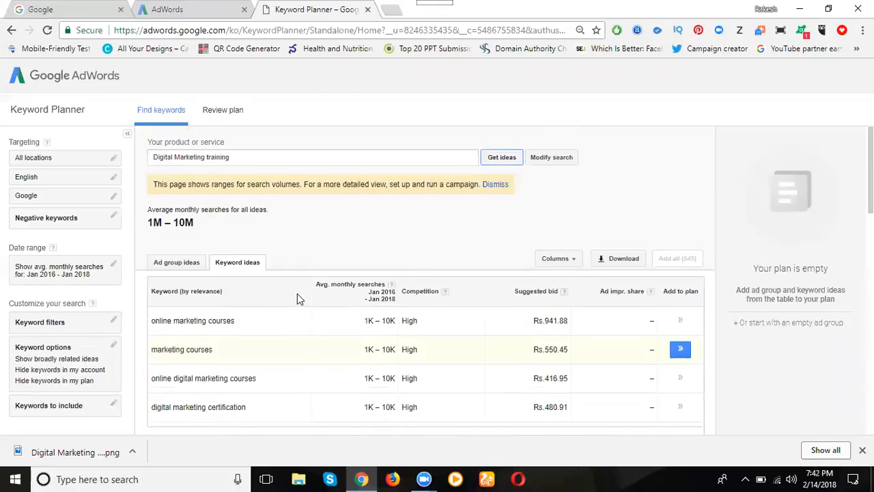
left_click(504, 158)
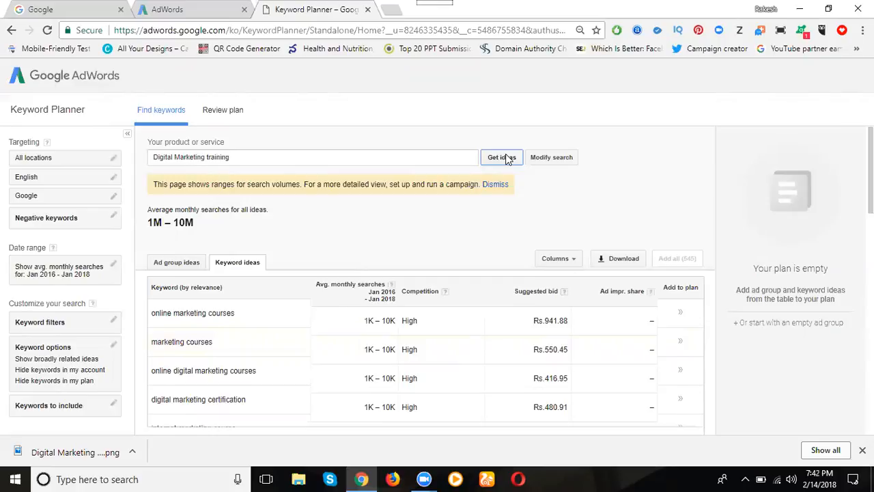
left_click(496, 184)
left_click(504, 161)
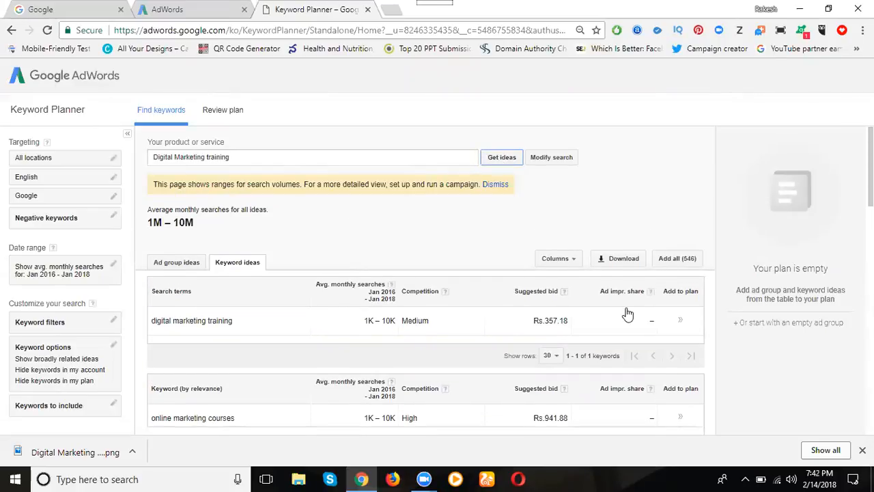
scroll(455, 286, "down", 1)
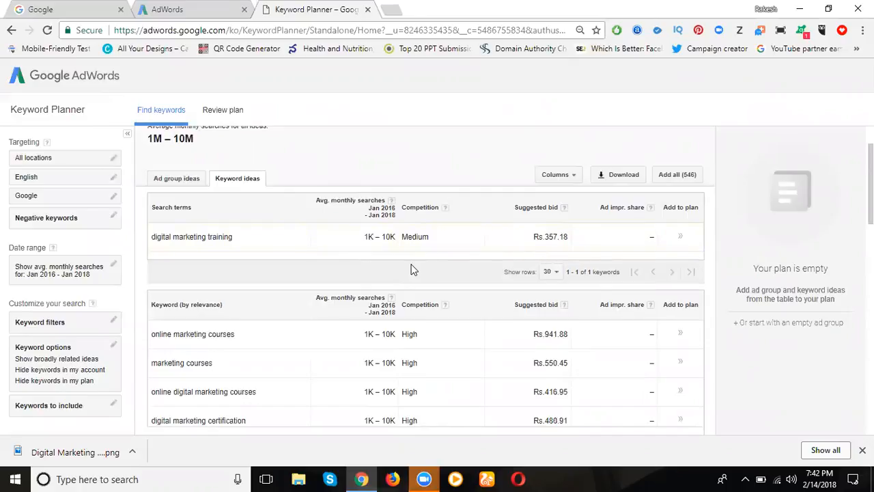
- Get keyword ideas for "Digital Marketing class", retrying the request as needed, and review the suggested keywords
scroll(238, 259, "up", 1)
double_click(216, 157)
type("class")
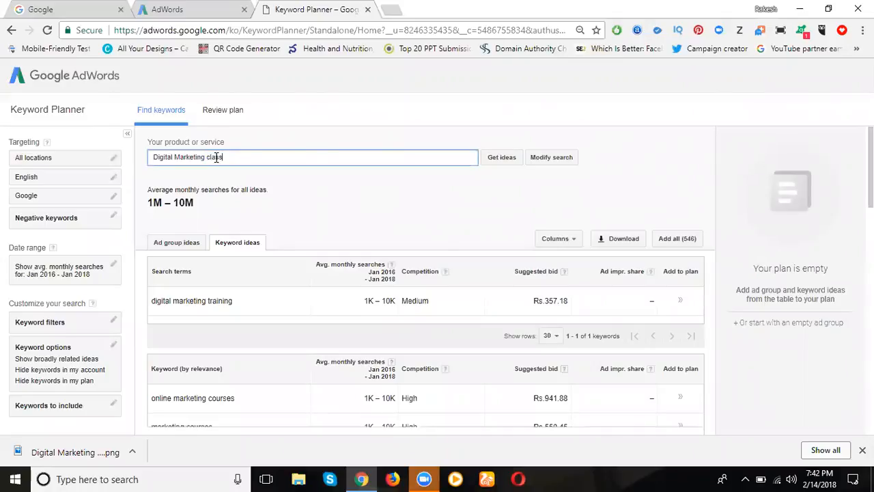
left_click(498, 157)
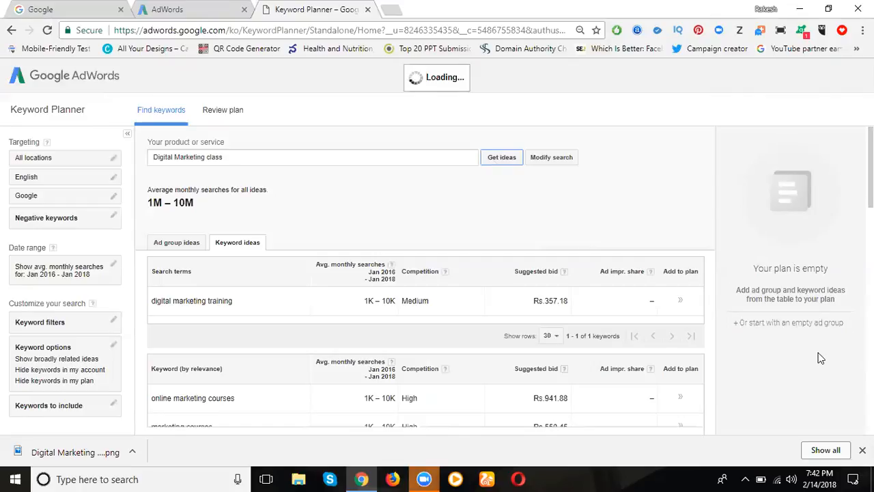
left_click(501, 158)
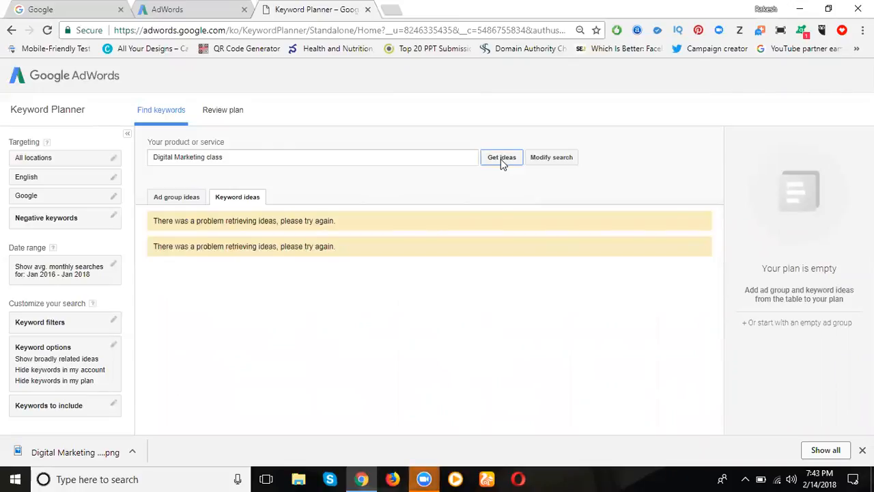
left_click(501, 158)
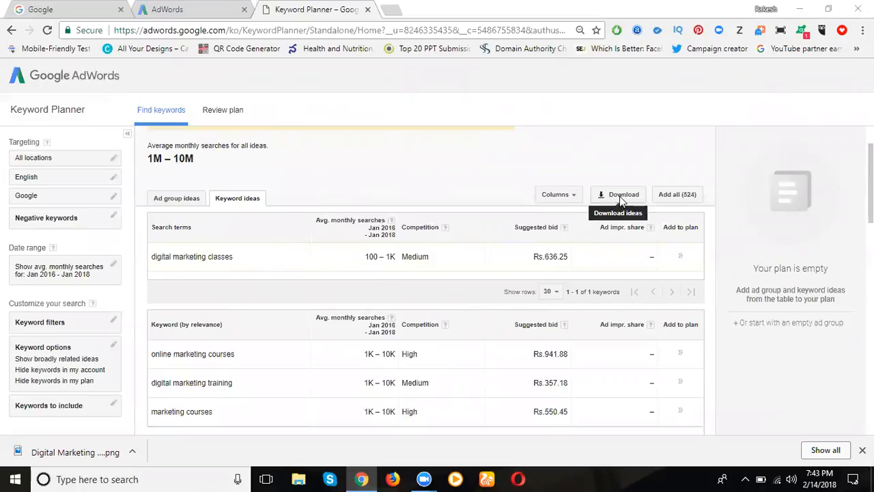
scroll(260, 289, "down", 2)
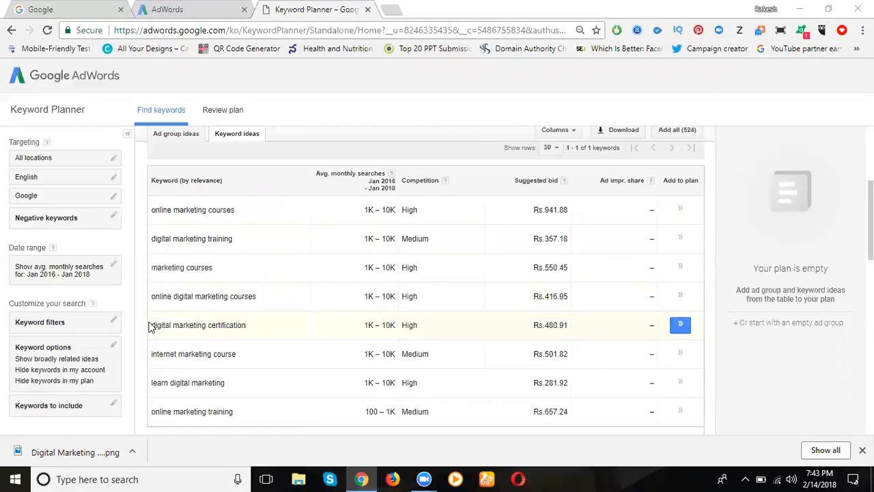
- Reuse the suggested keyword "digital marketing certification" to get ideas for "digital marketing certification course" and review its search volume, competition and bid
left_click_drag(151, 326, 245, 328)
key("ctrl+c")
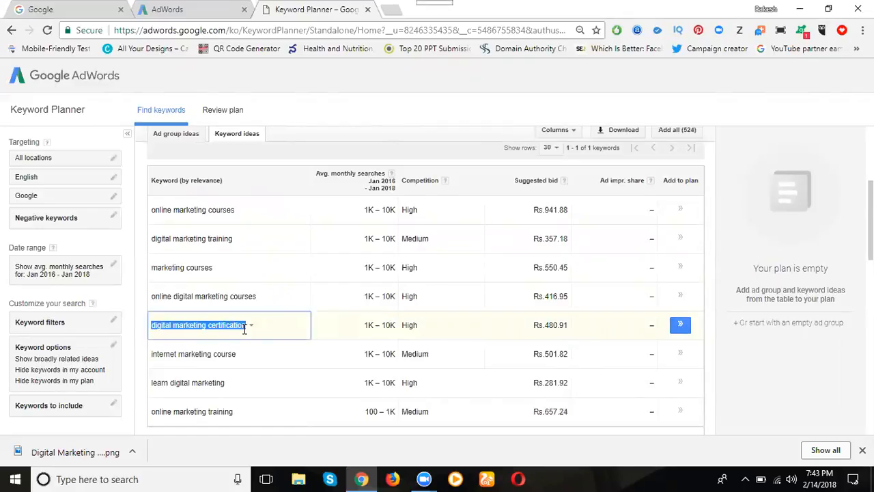
scroll(203, 279, "up", 3)
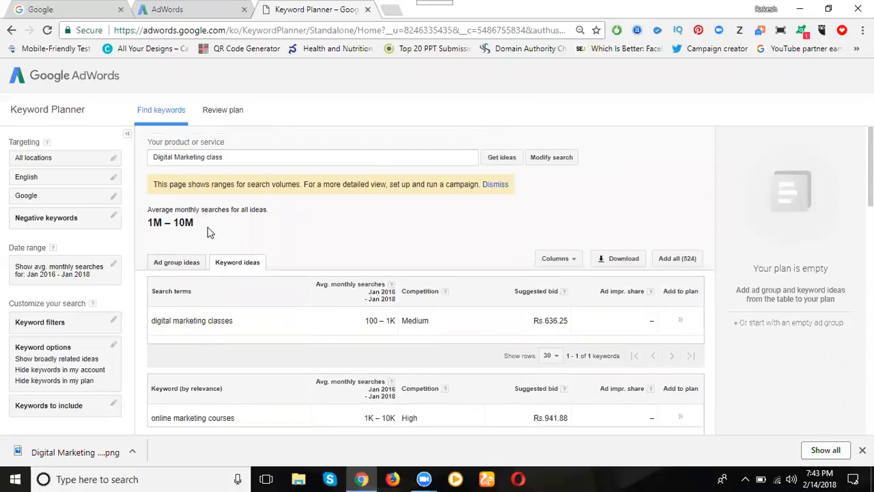
left_click(206, 159)
left_click_drag(225, 157, 123, 162)
key("ctrl+v")
type("cou")
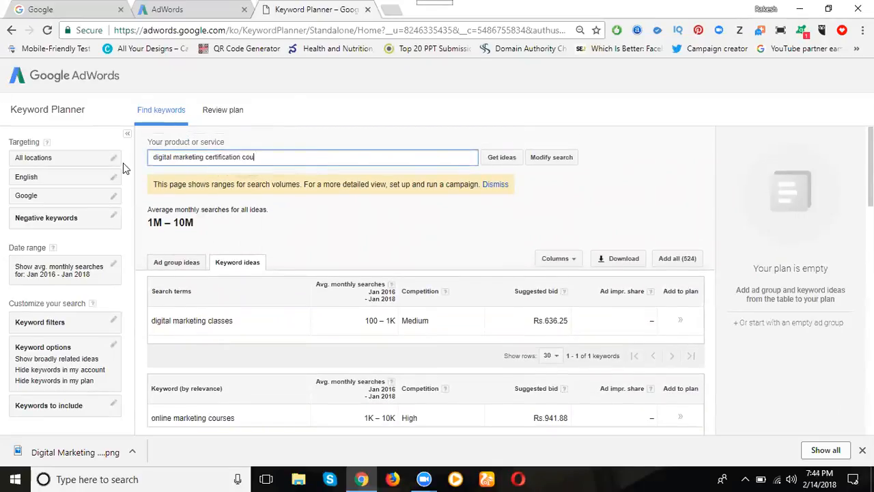
type("rse")
left_click(498, 156)
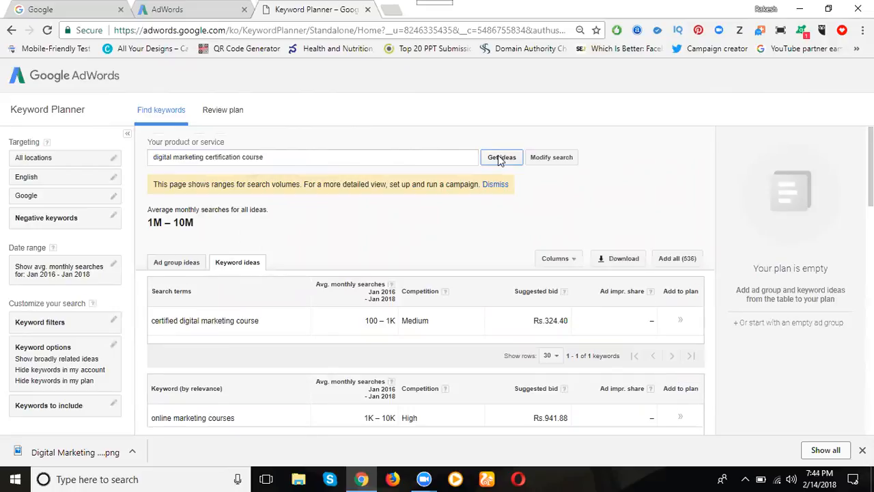
scroll(236, 361, "down", 2)
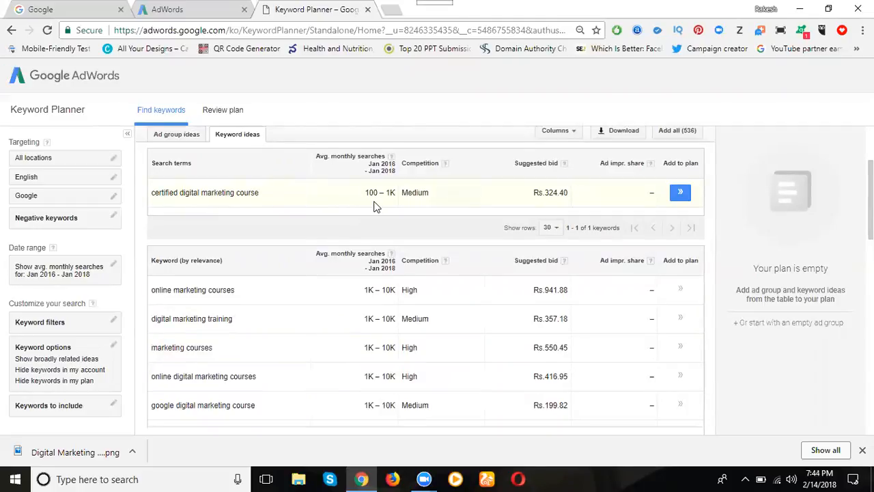
scroll(307, 275, "up", 2)
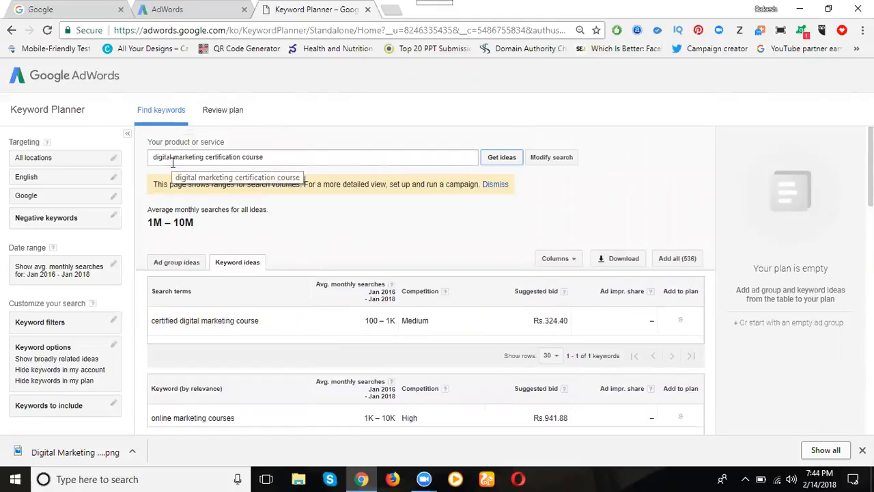
scroll(220, 270, "down", 1)
scroll(220, 269, "down", 2)
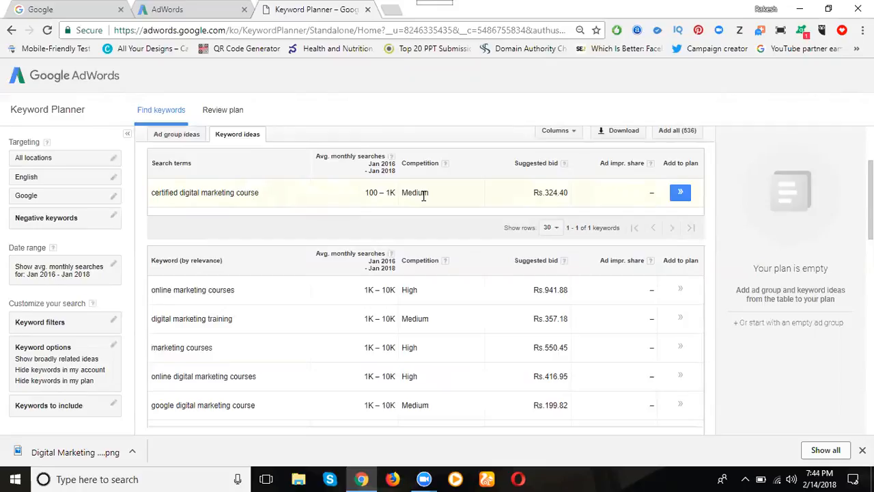
scroll(224, 193, "up", 2)
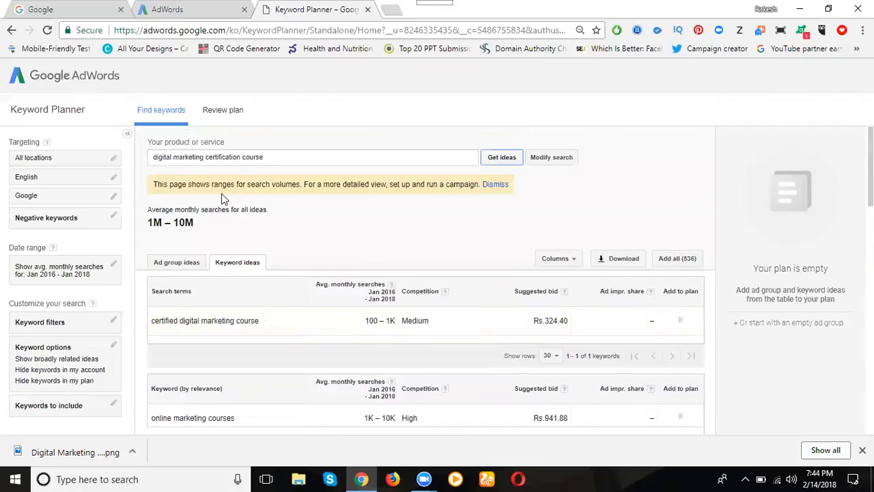
- Get keyword ideas for "movie news.", retrying the request as needed, and review the search volumes, competition and suggested bids
double_click(237, 158)
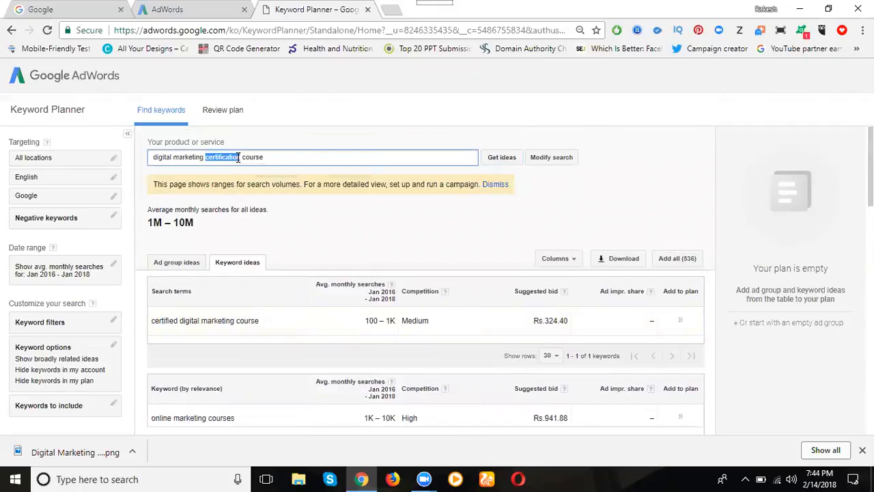
key("ctrl+a")
type("movie news.")
key("Return")
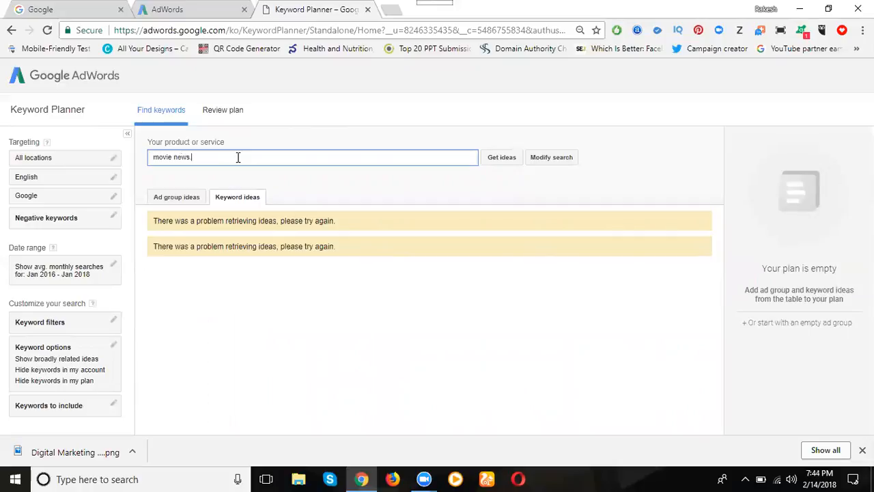
left_click(501, 157)
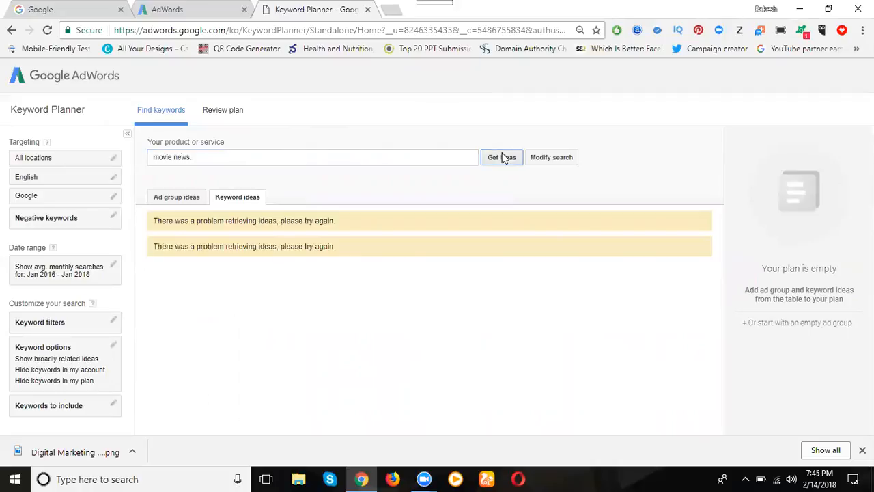
left_click(502, 157)
left_click(505, 159)
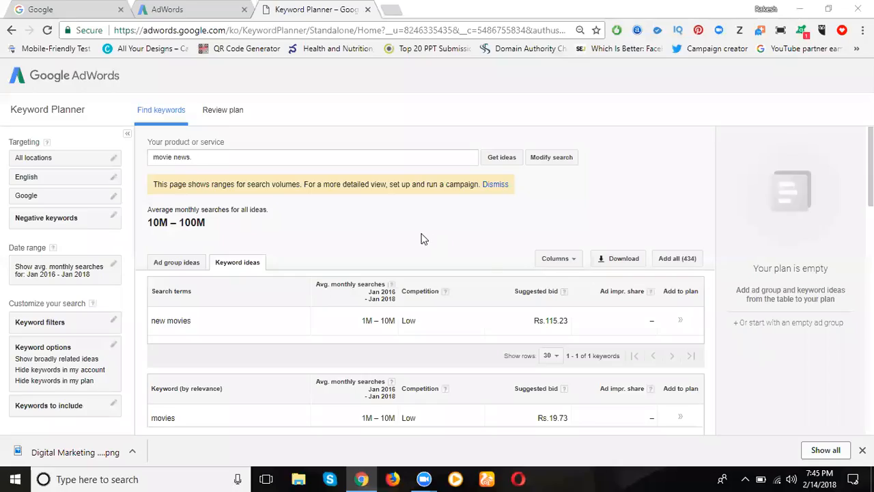
scroll(239, 258, "down", 1)
scroll(239, 259, "down", 1)
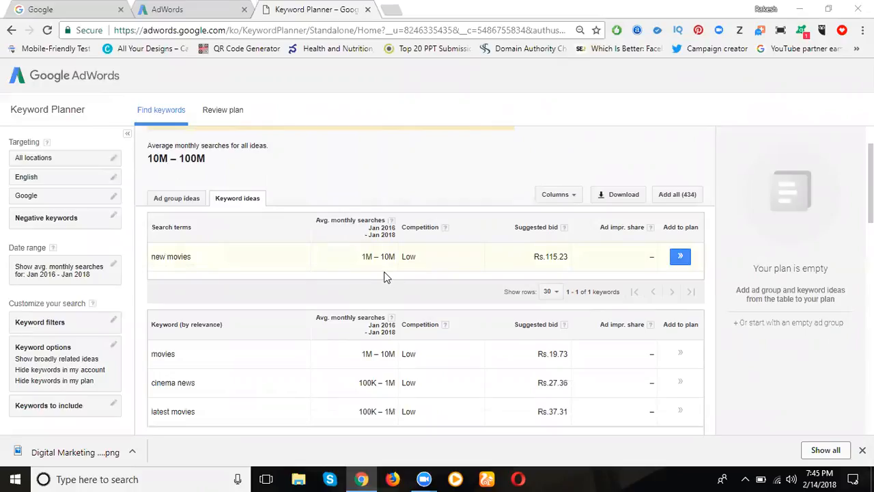
scroll(314, 279, "down", 5)
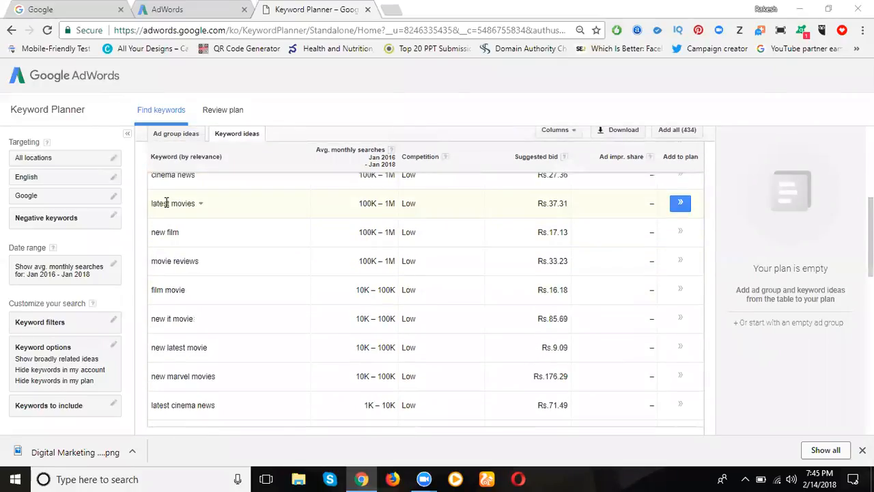
scroll(171, 235, "up", 2)
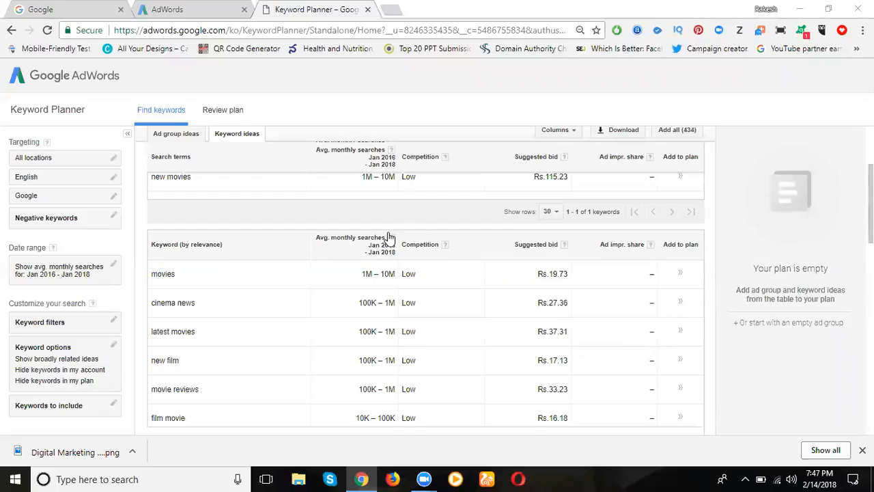
scroll(437, 235, "up", 1)
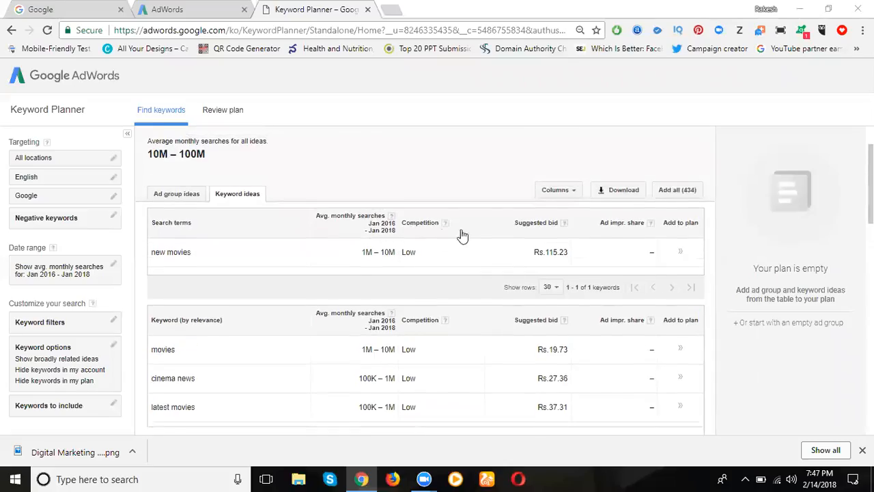
scroll(462, 236, "up", 1)
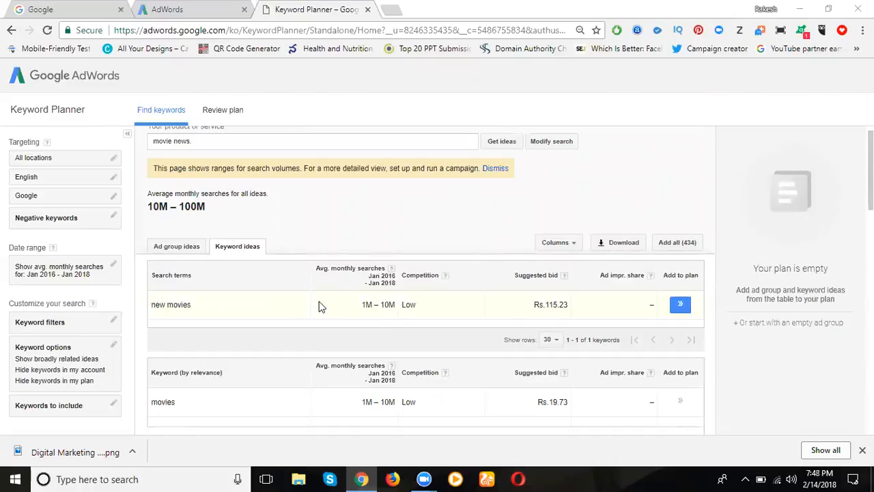
- Try to download the historical statistics of the movie keyword ideas as an Excel CSV, then cancel the download dialog
left_click(632, 240)
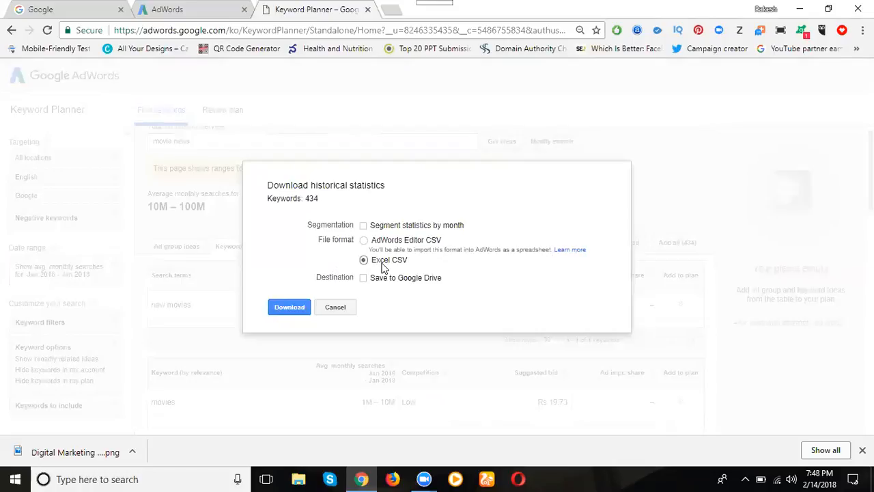
left_click(303, 308)
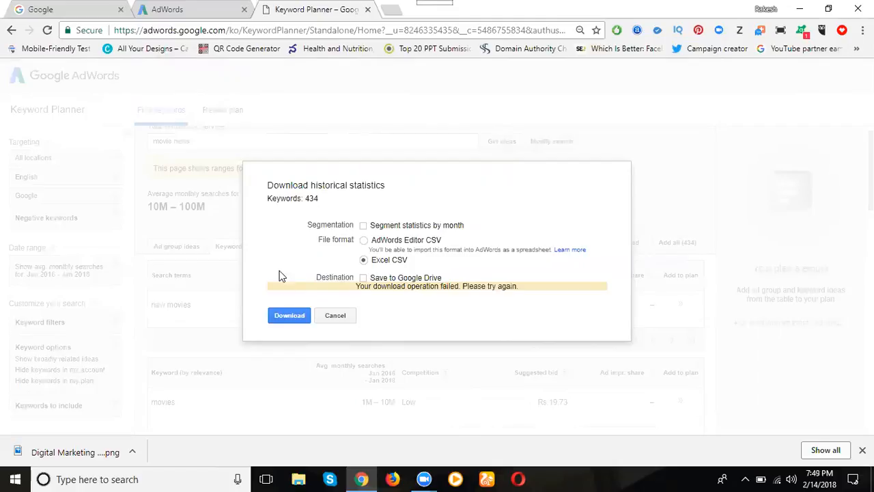
left_click(334, 315)
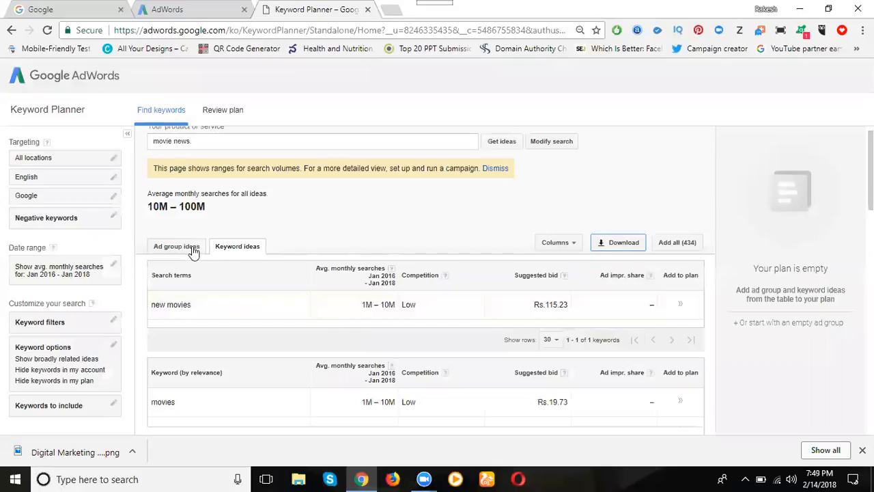
- Replace the product or service with "hostels in hyderabad" and get its keyword ideas
scroll(192, 252, "up", 1)
triple_click(206, 157)
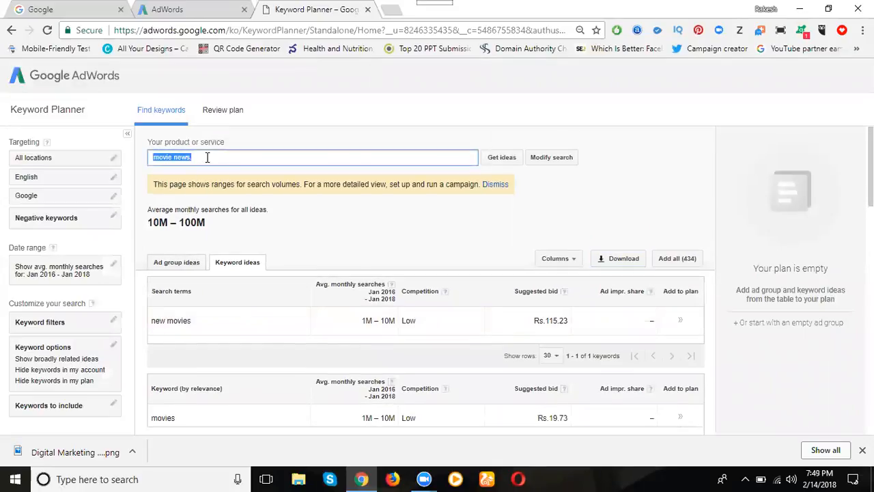
type("hostels in hyderabad")
key("Return")
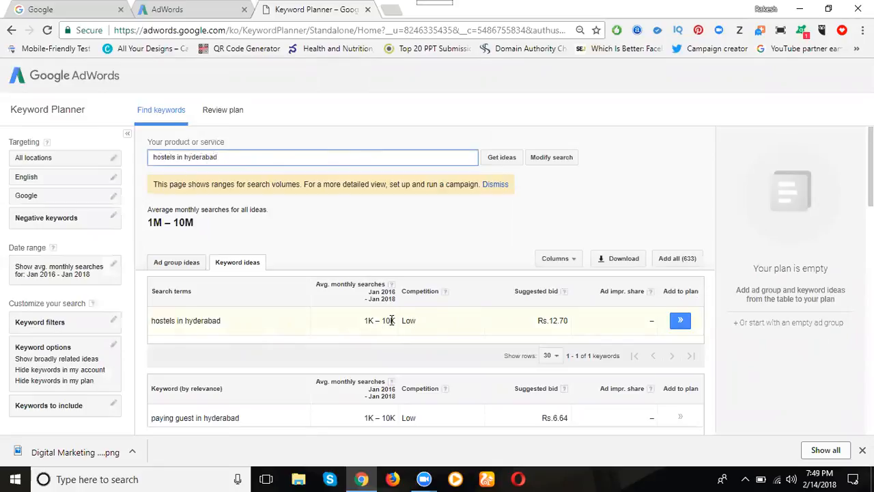
- Narrow the product or service to "boys hostels in hyderabad" and get its keyword ideas, retrying the request as needed
left_click(152, 158)
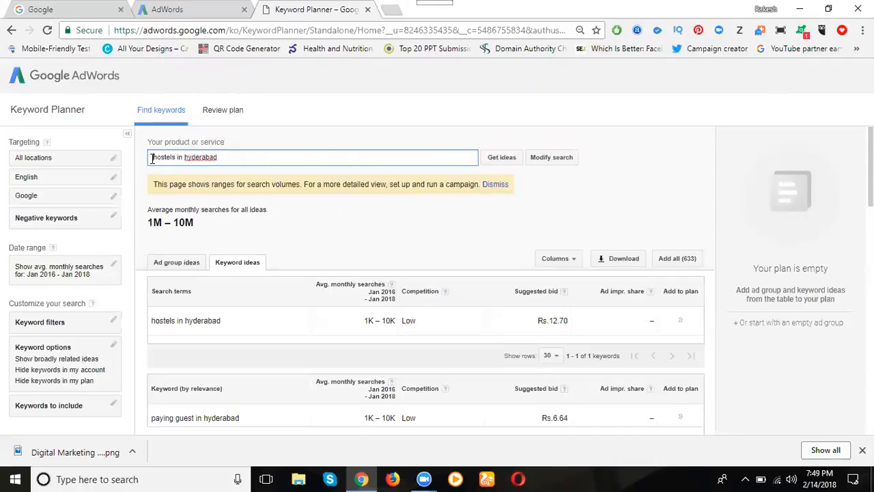
type("boys")
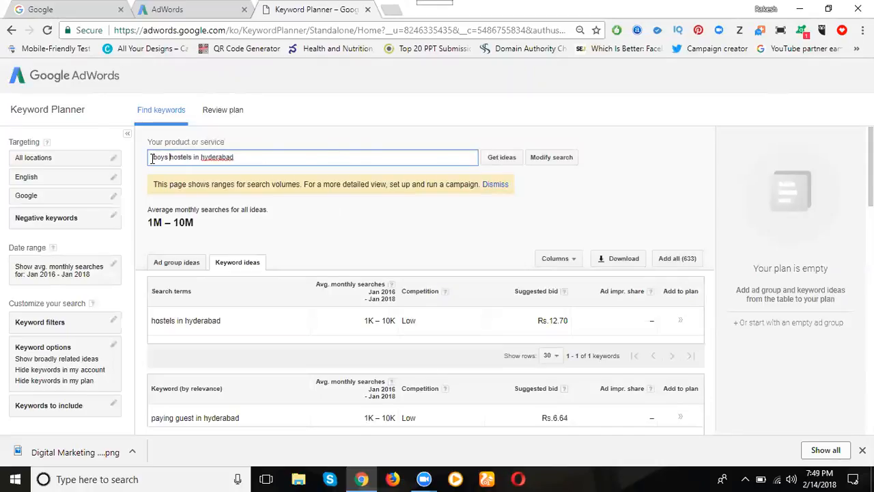
key("Return")
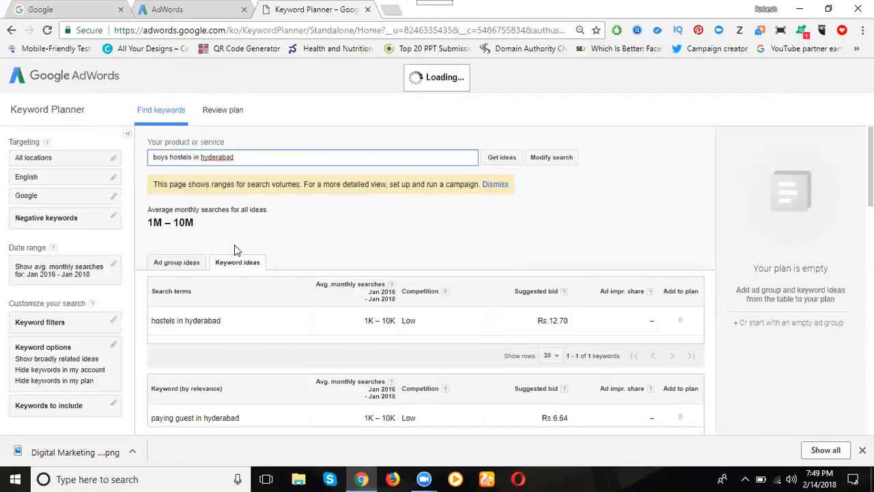
left_click(500, 158)
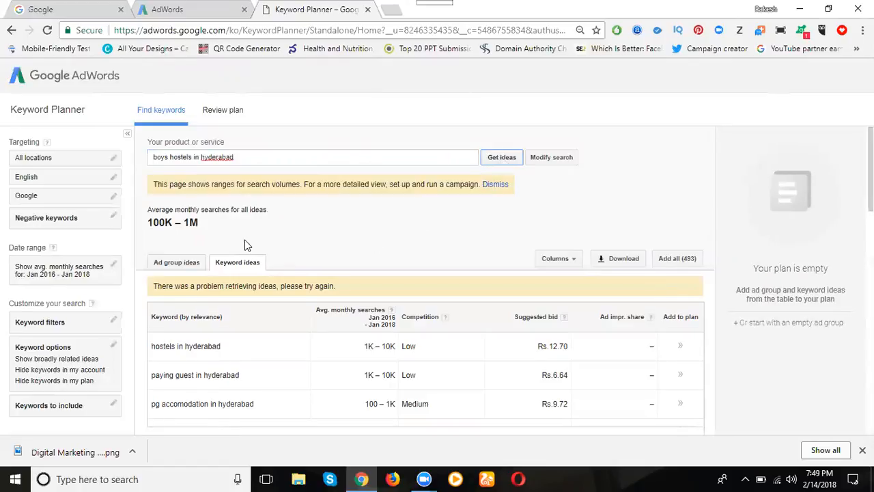
left_click(489, 162)
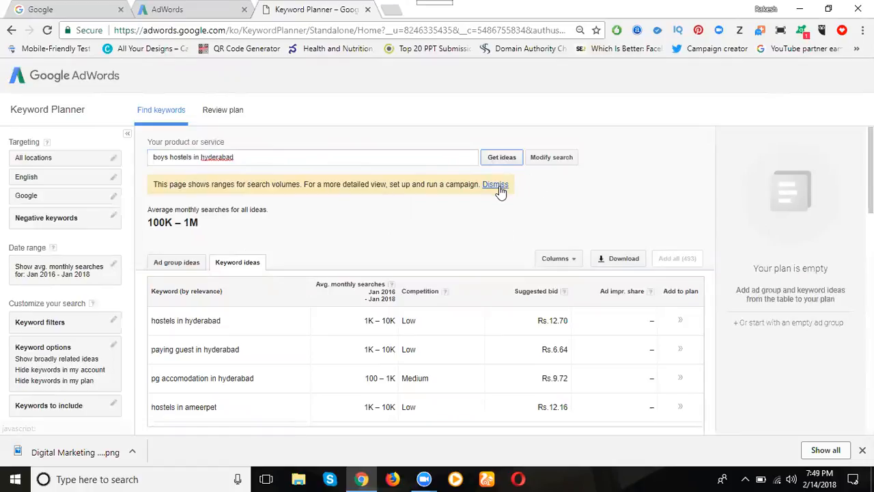